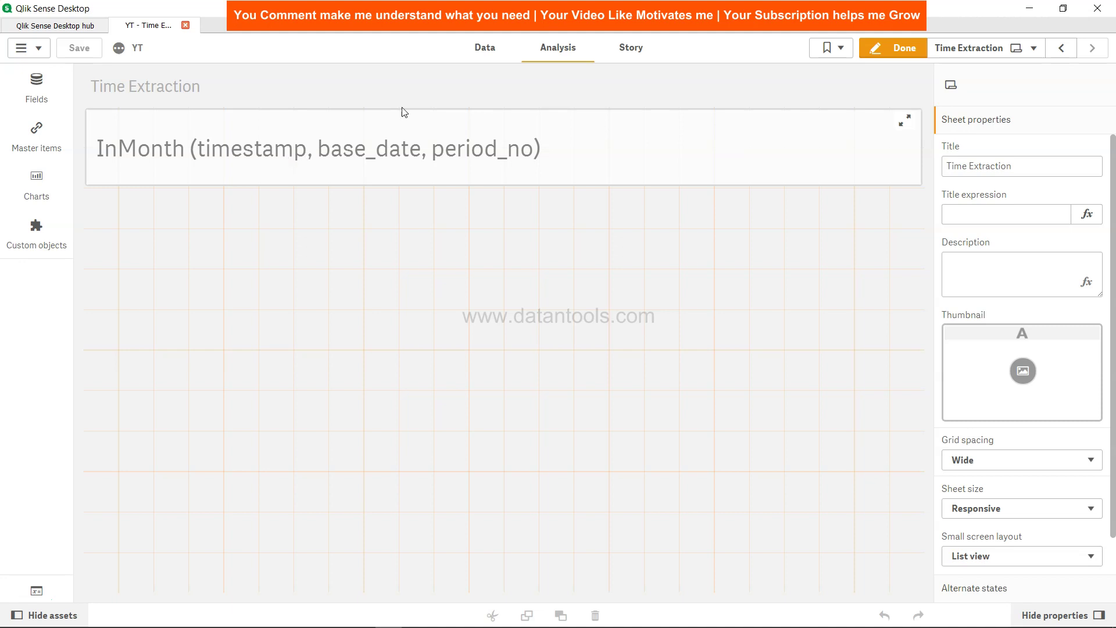
In the data load script below TempTable, start a check_month table with 'Load *, InMonth(InvDate,'.
click(475, 56)
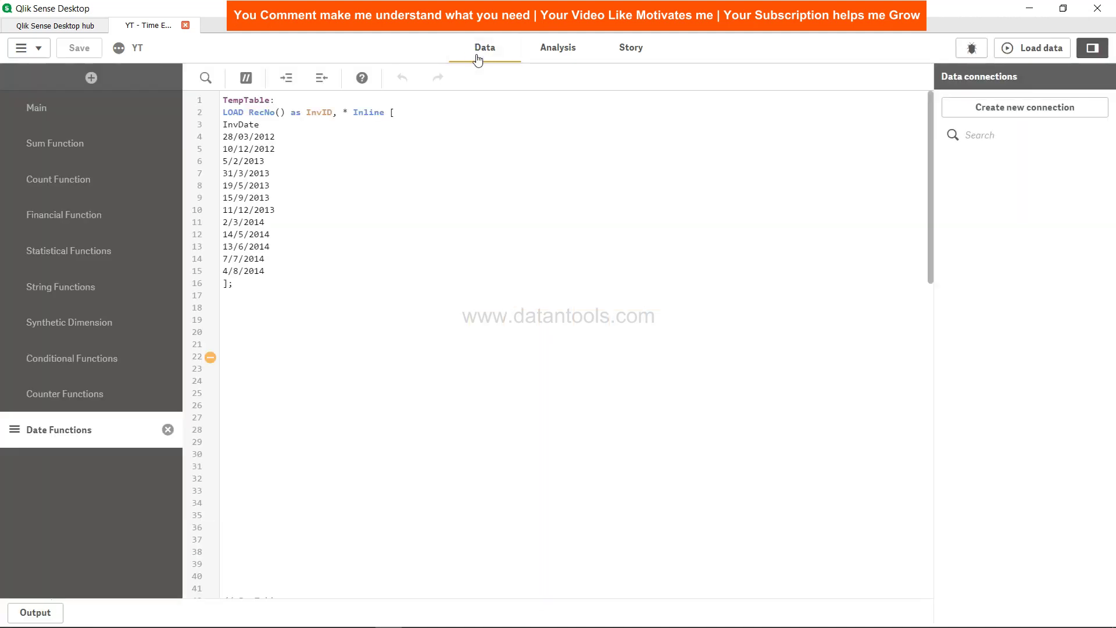
click(281, 330)
text(check_m)
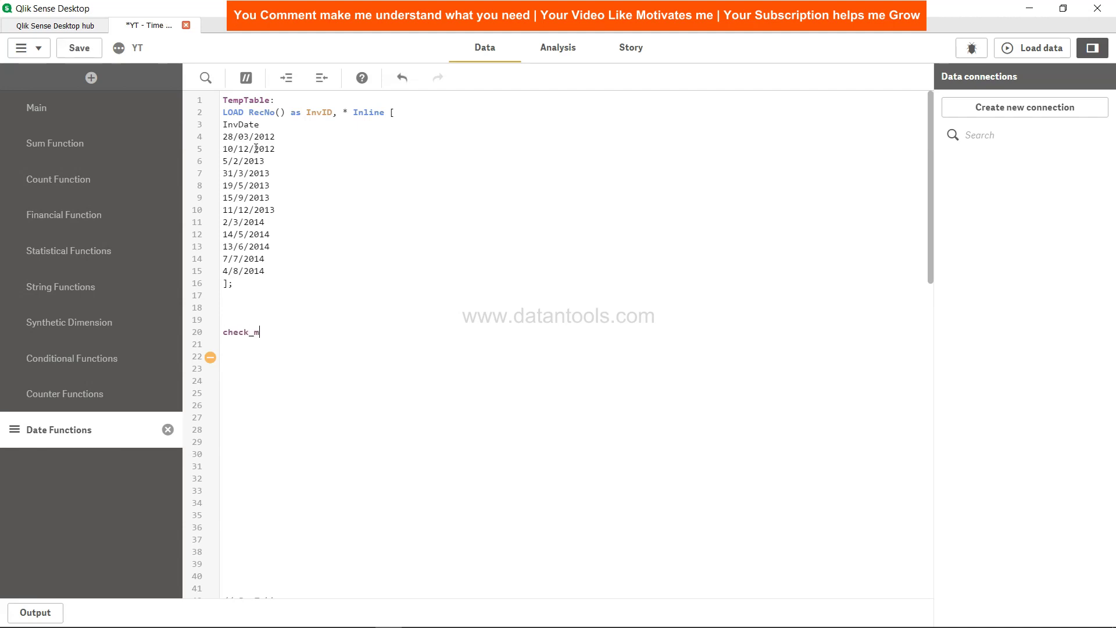
text(onth:)
key(Return)
text(Load *,)
text(In)
key(Escape)
text(Month()
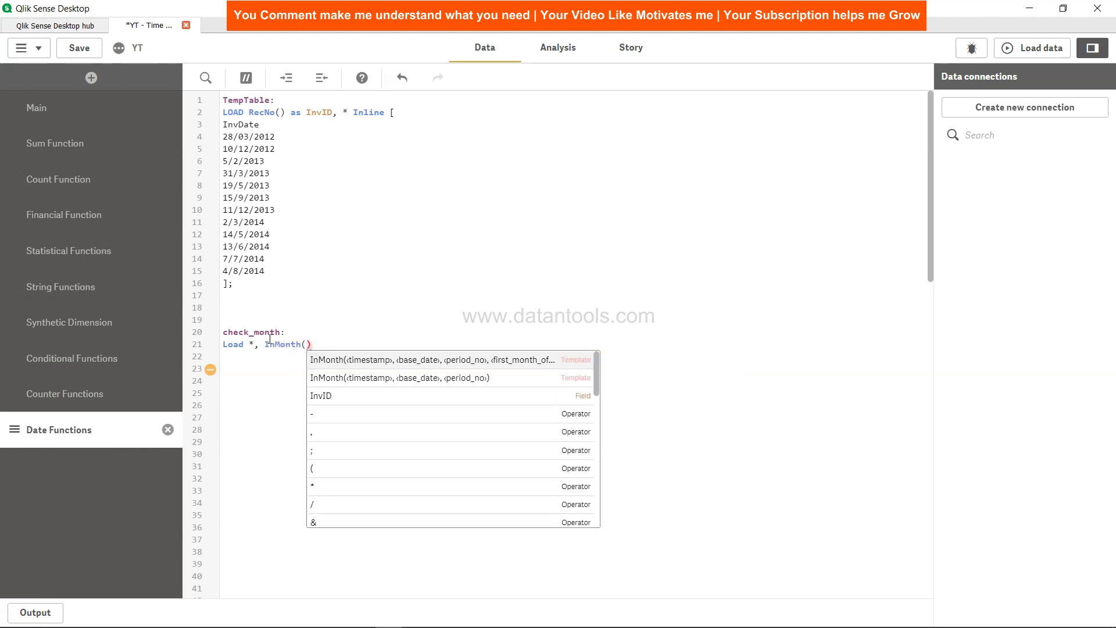
text(InvDate)
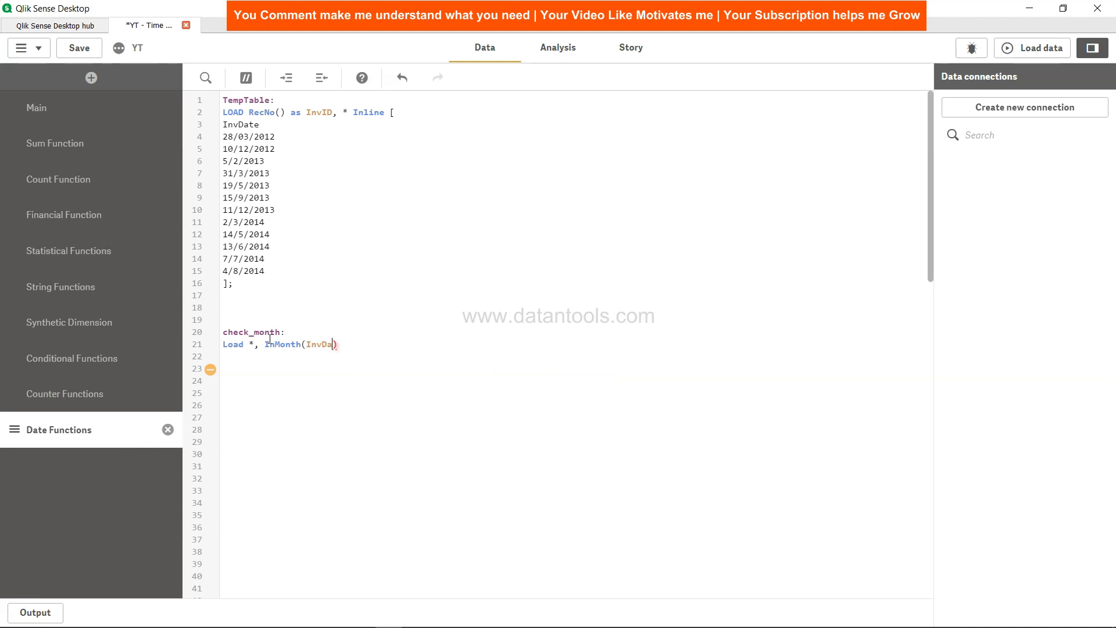
text(,)
Complete the line as InMonth(InvDate,'20/03/2012',0) as Check_Month Resident TempTable;.
text(,20)
key(BackSpace)
key(BackSpace)
text('20/03/201)
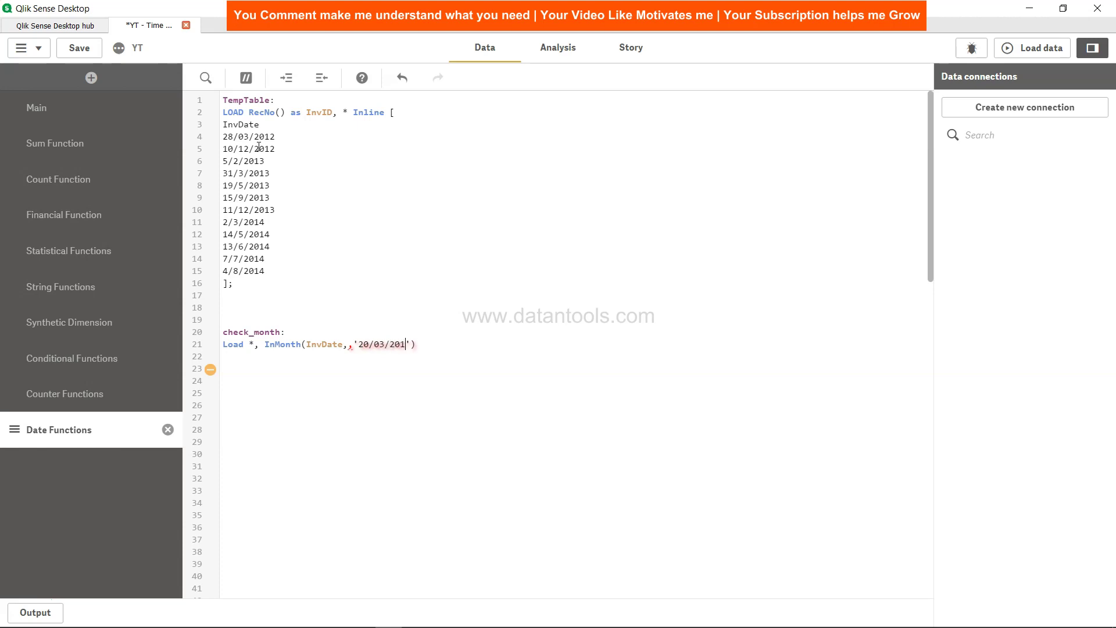
text(2',0)
click(351, 344)
key(BackSpace)
click(453, 344)
text(as Cehck)
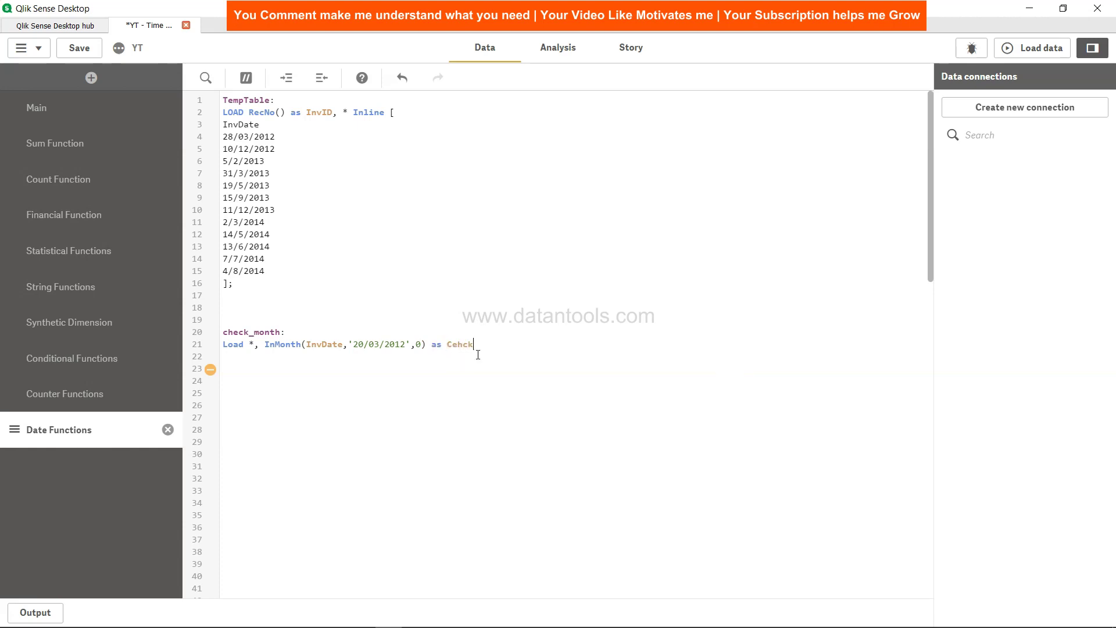
key(BackSpace)
key(BackSpace)
key(BackSpace)
key(BackSpace)
text(heck_Month Resdient)
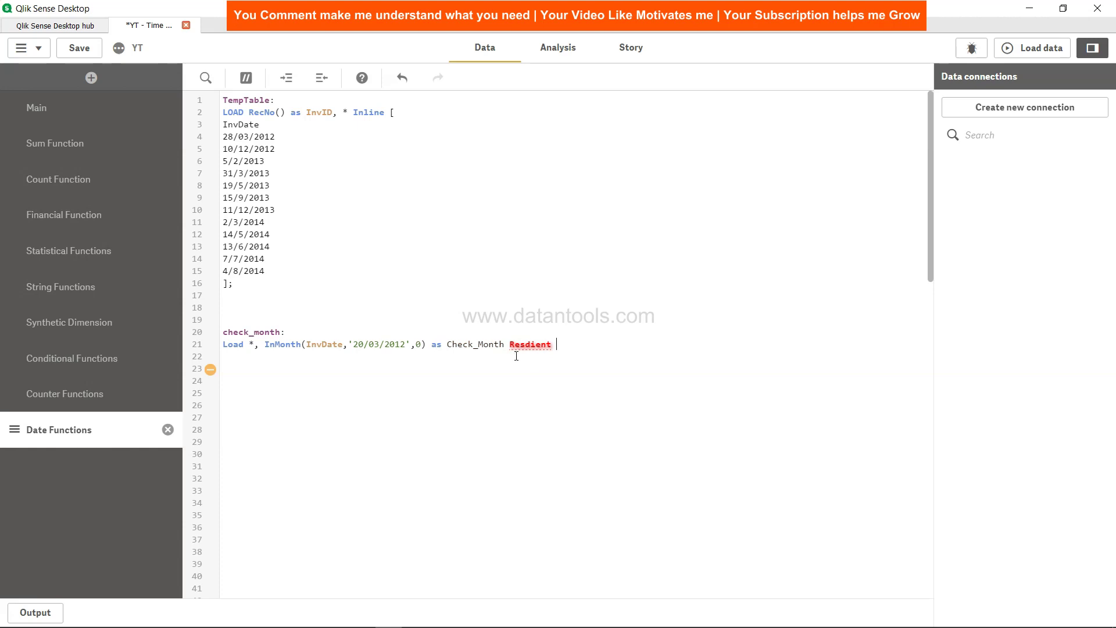
key(BackSpace)
key(BackSpace)
key(BackSpace)
key(BackSpace)
key(BackSpace)
key(BackSpace)
text(ident)
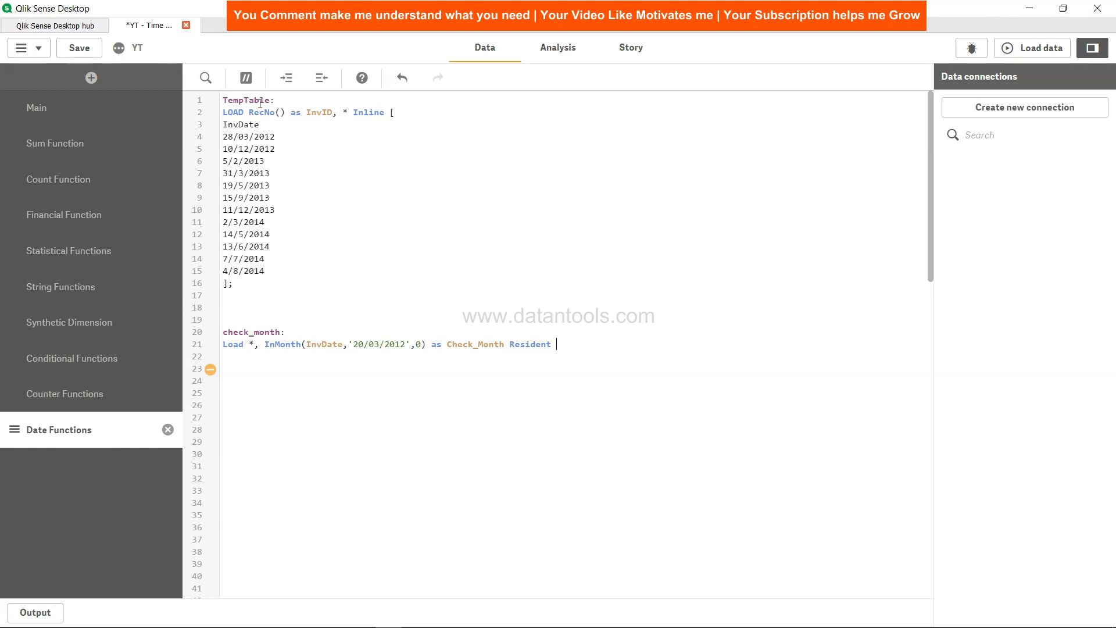
text( TempTable)
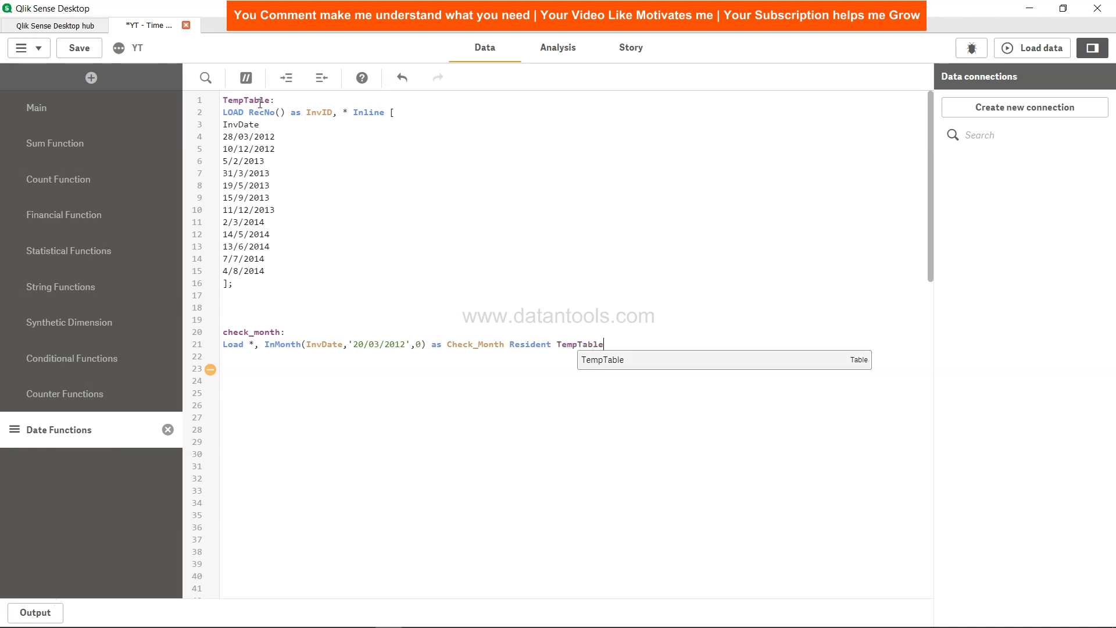
text(;)
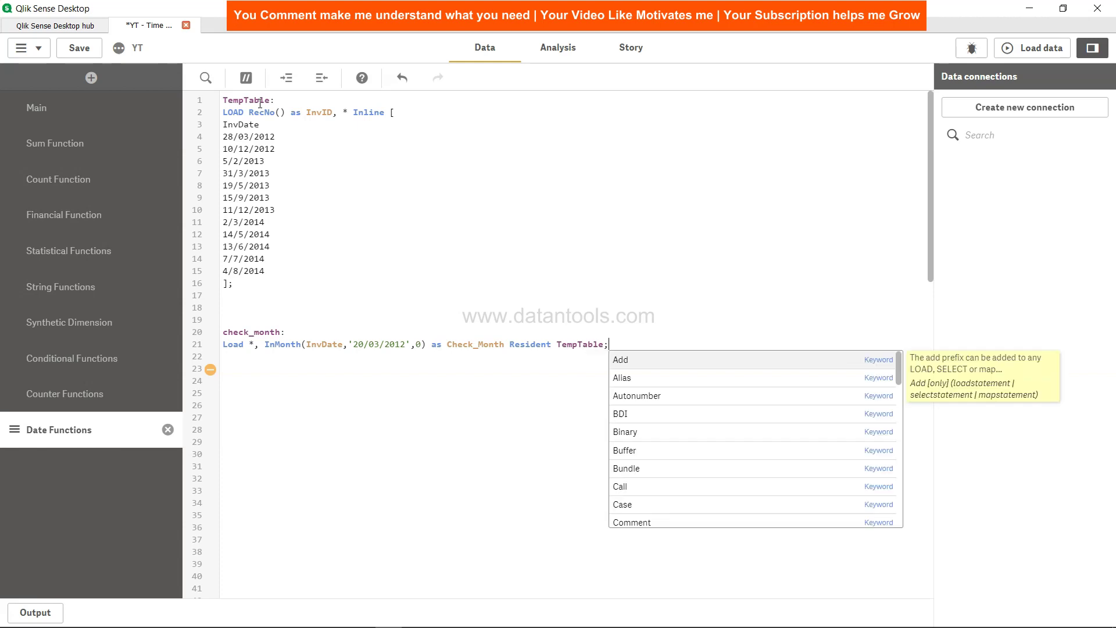
key(Escape)
Add 'Drop Table TempTable;', then save the script and reload the data.
key(Return)
key(Return)
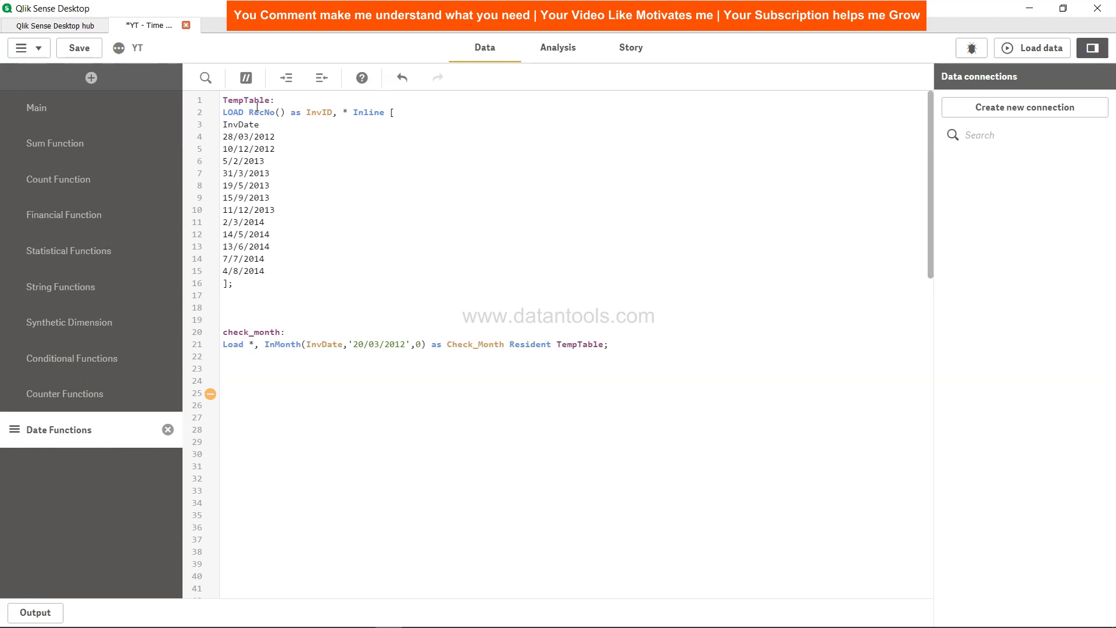
text(Drop T)
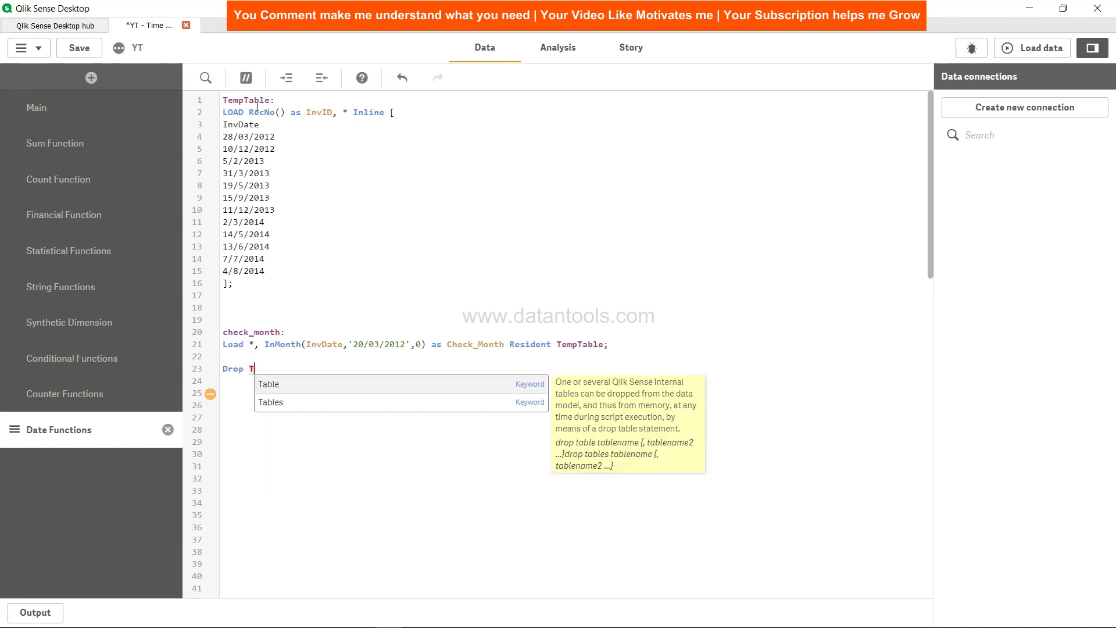
text(able TempTable;)
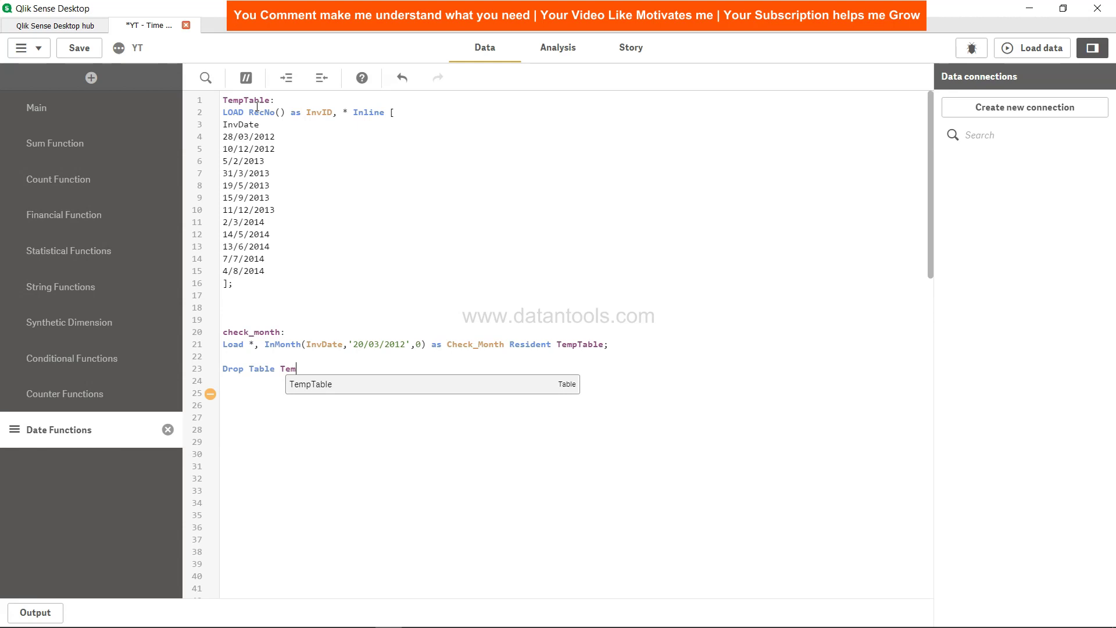
click(79, 48)
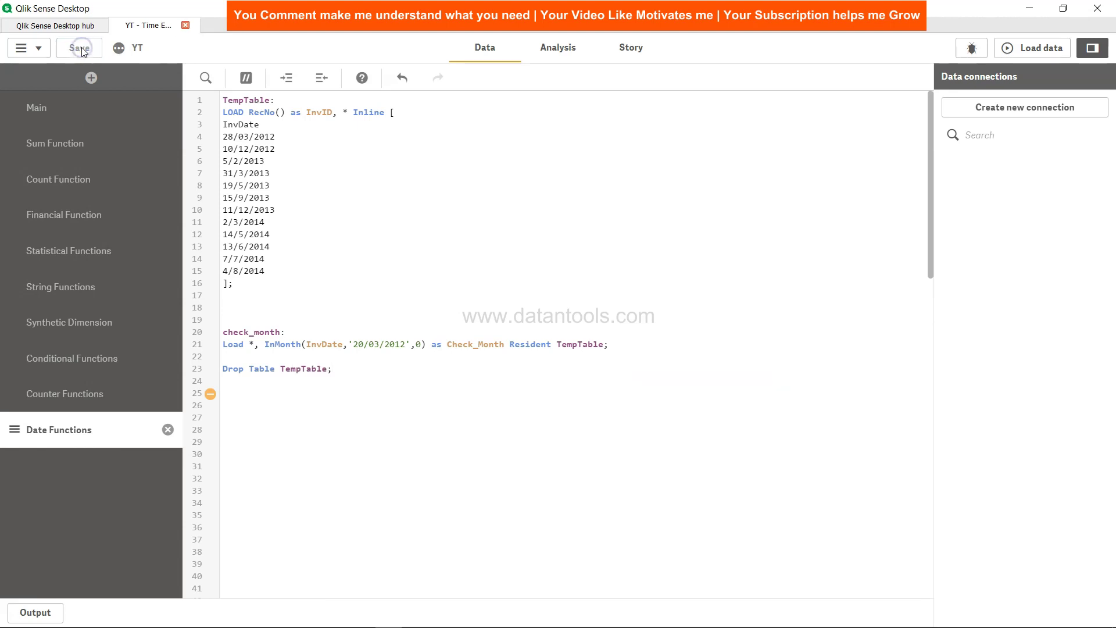
click(1029, 48)
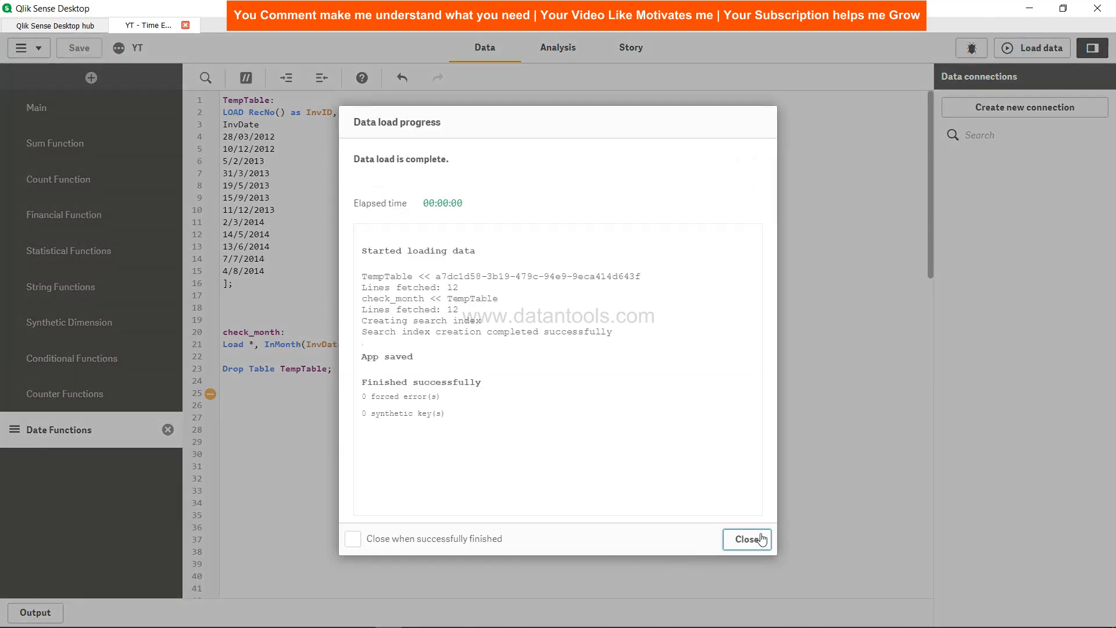
click(747, 535)
Place a table on the Time Extraction sheet with InvDate as its first column, enlarged to show all rows.
click(556, 46)
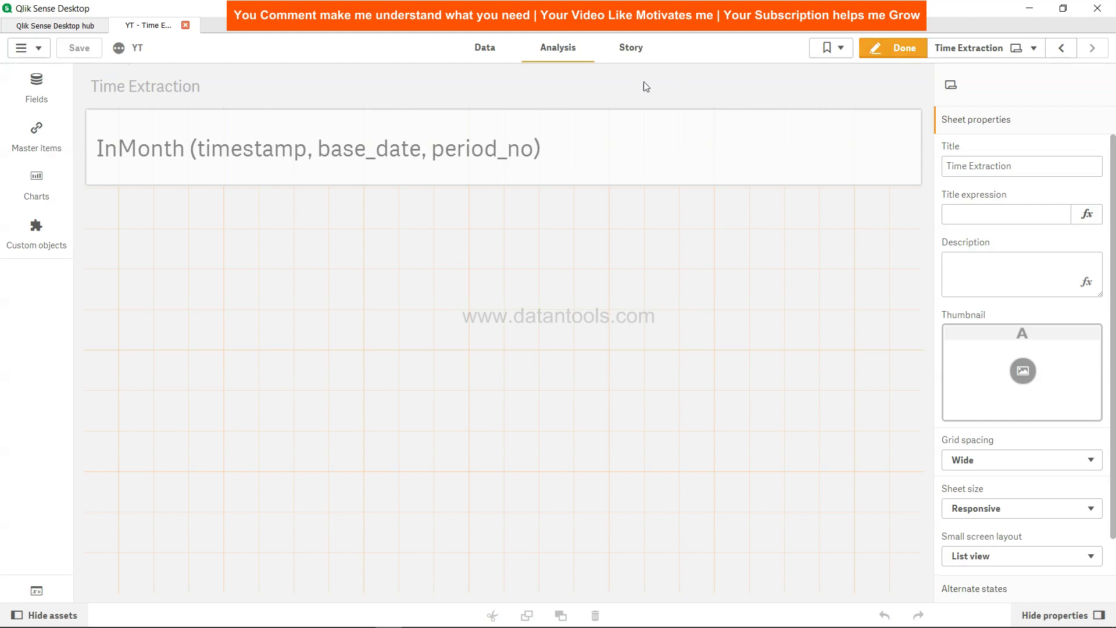
click(45, 198)
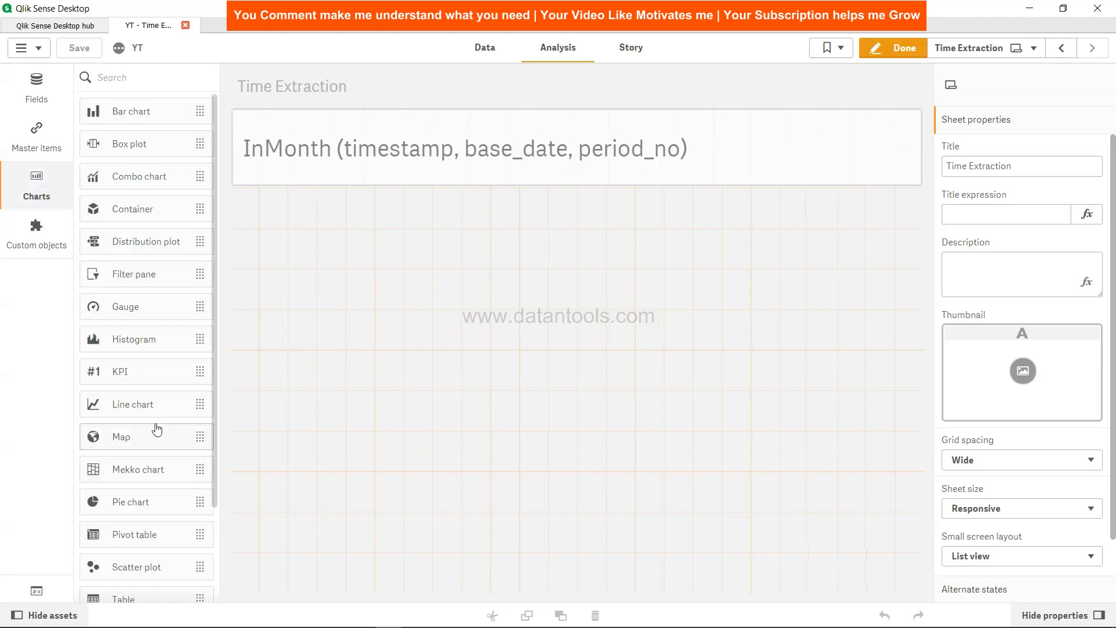
scroll(154, 428, down, 2)
drag(142, 482, 354, 257)
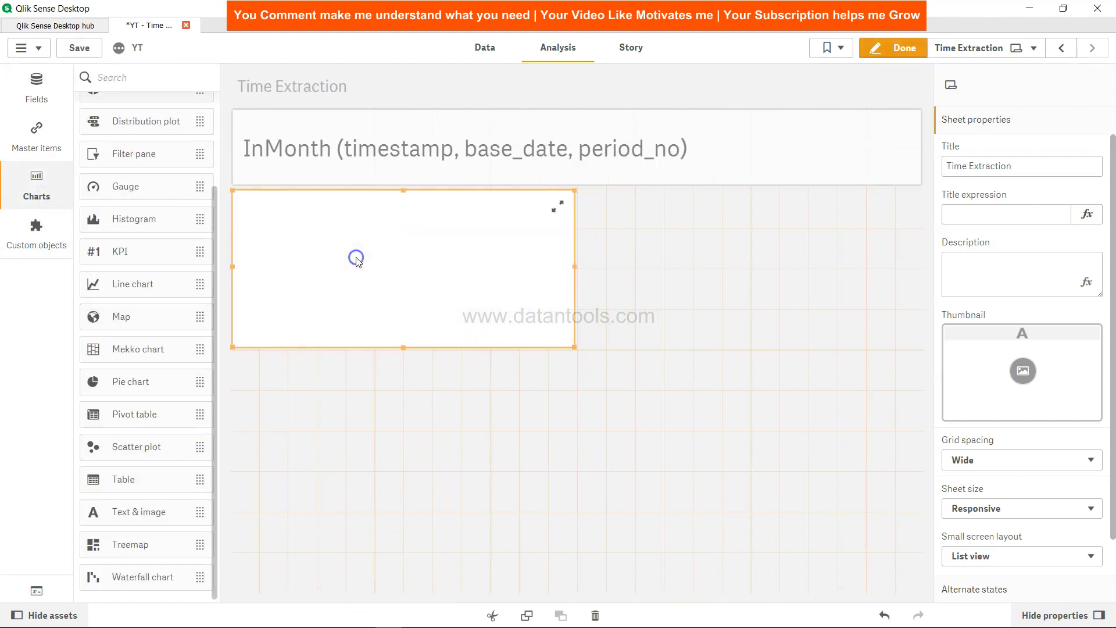
click(404, 277)
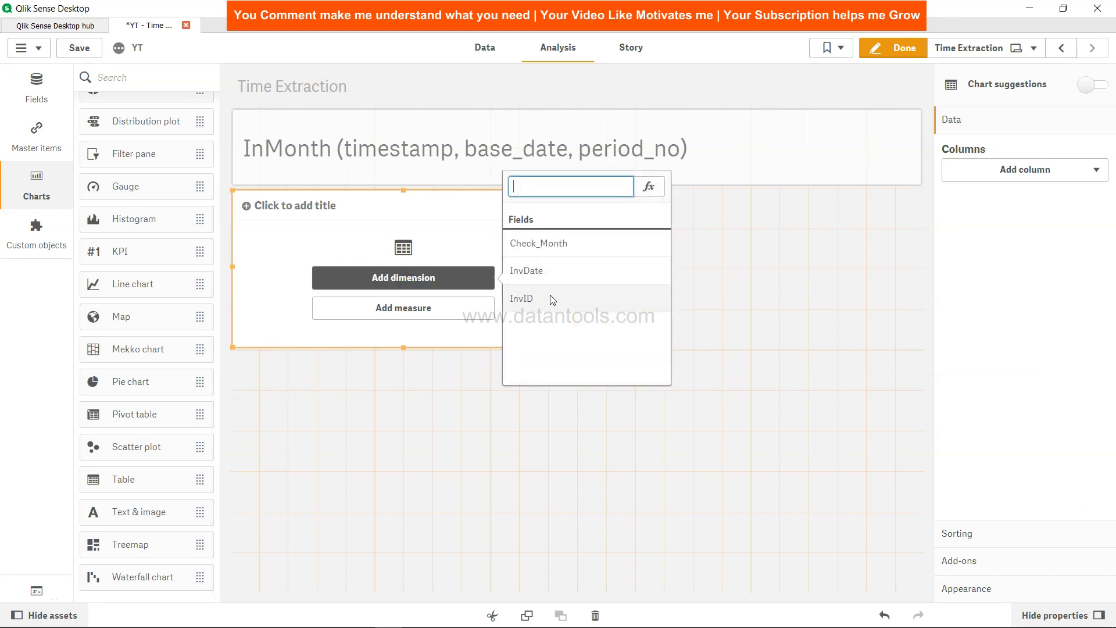
click(559, 267)
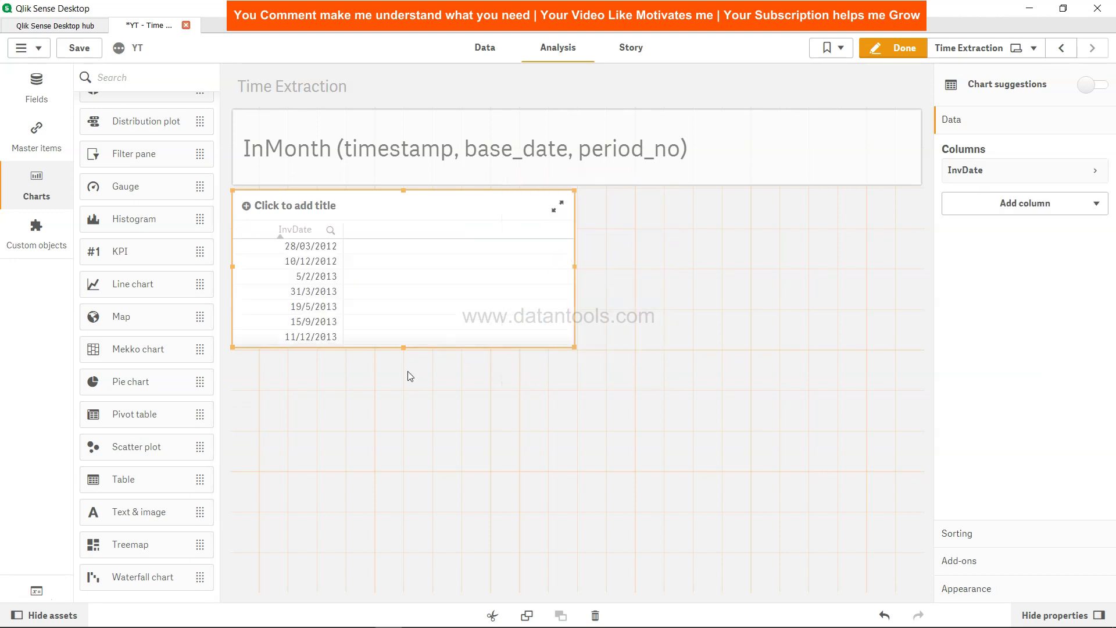
drag(403, 347, 400, 457)
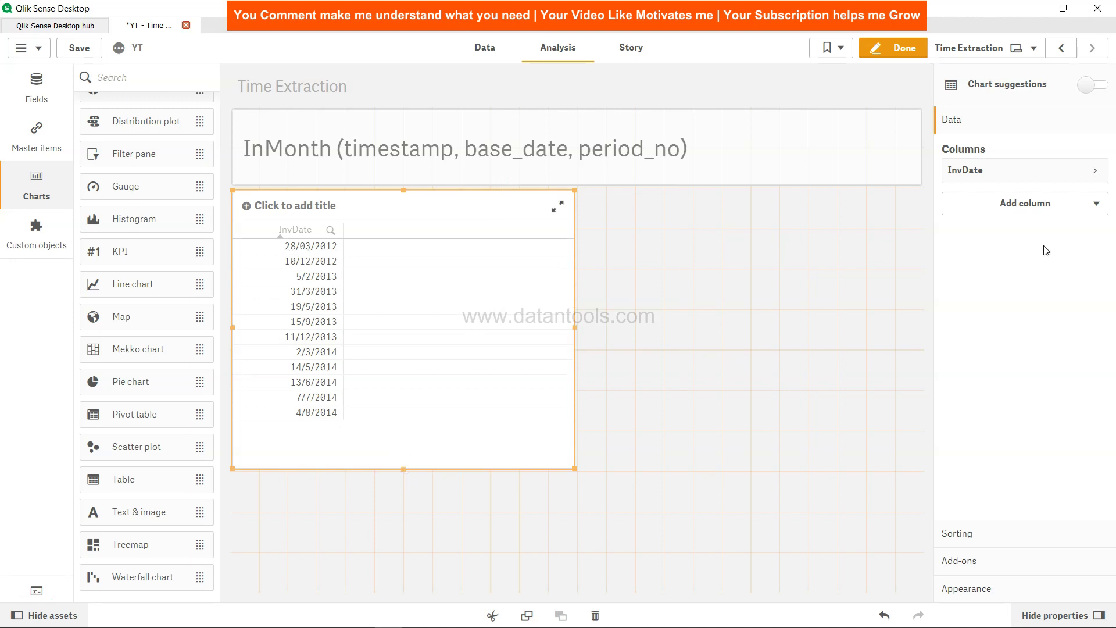
Add Check_Month as a second dimension column to the table.
click(1061, 201)
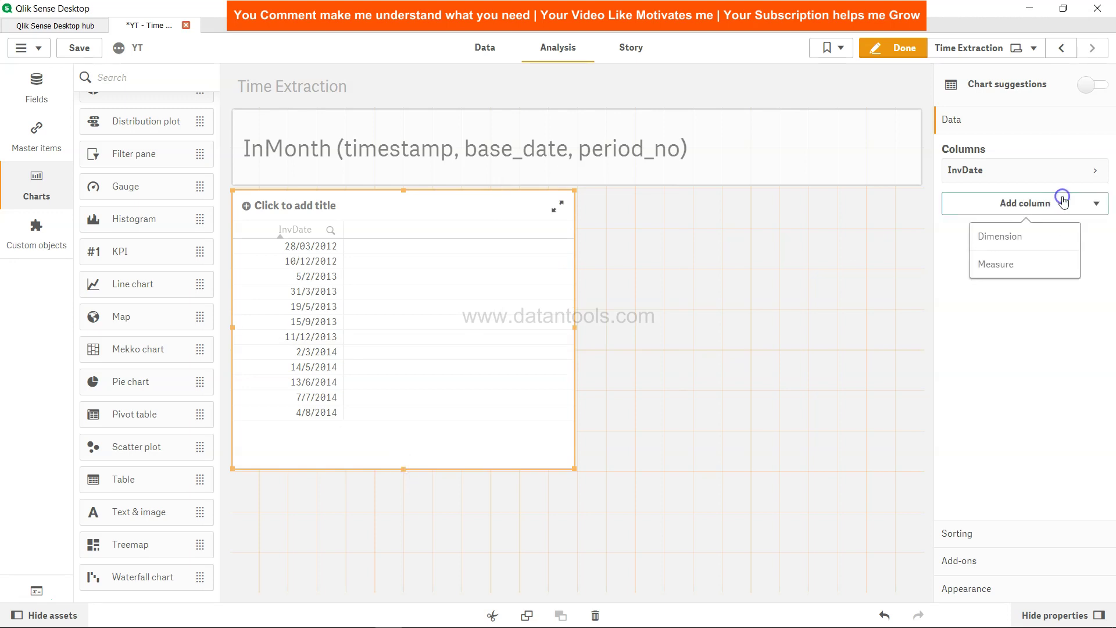
click(1041, 235)
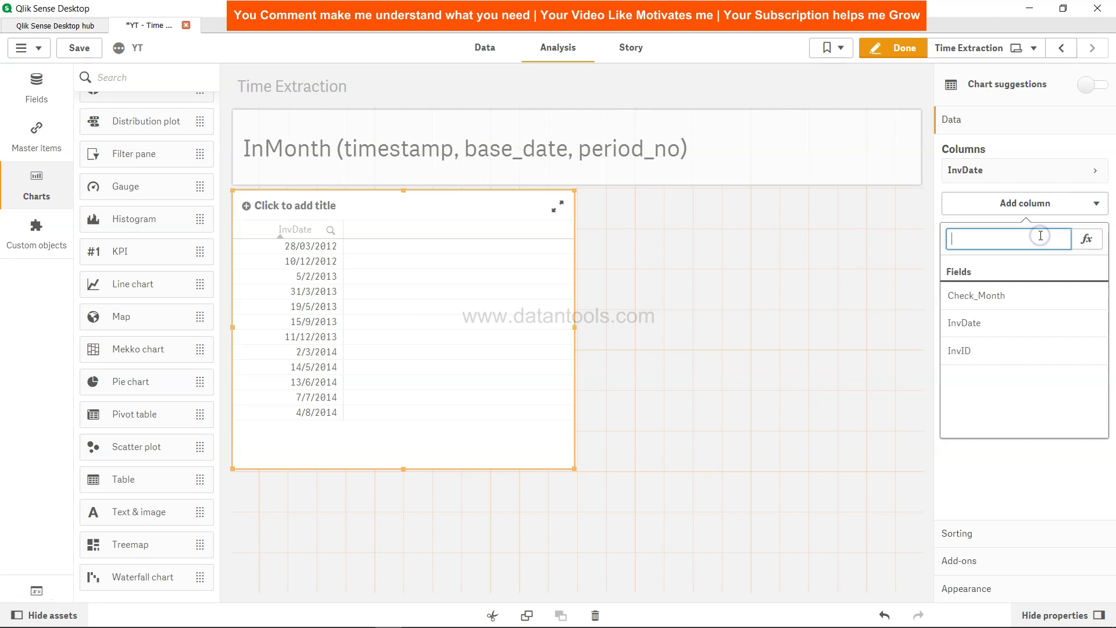
click(988, 296)
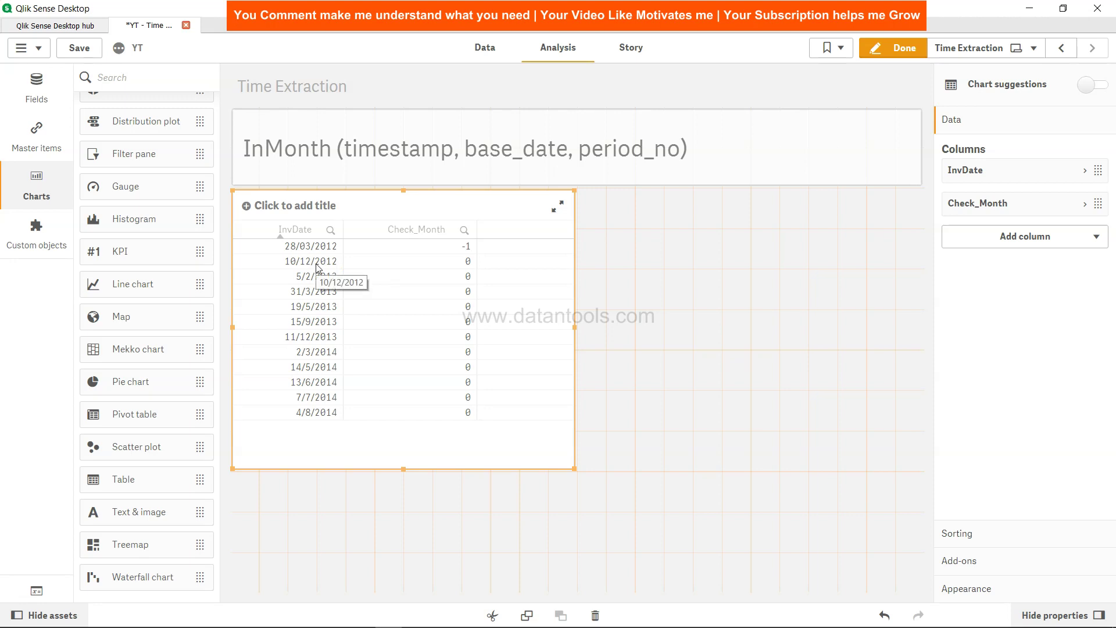
Change the InMonth period argument from 0 to 9, save, reload and view the updated table.
click(488, 48)
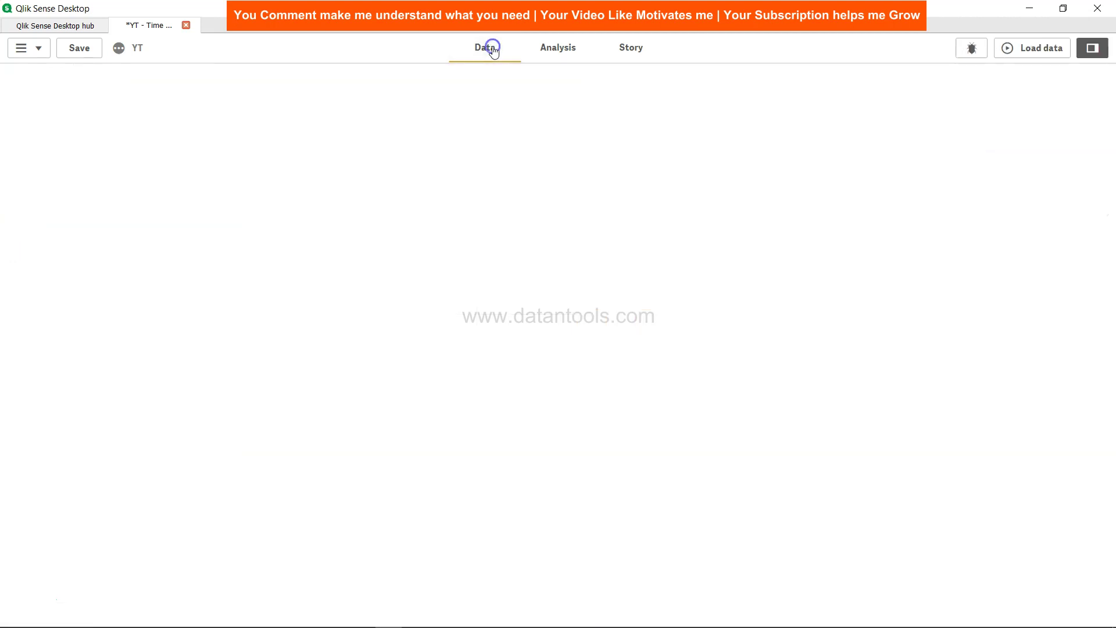
double_click(418, 344)
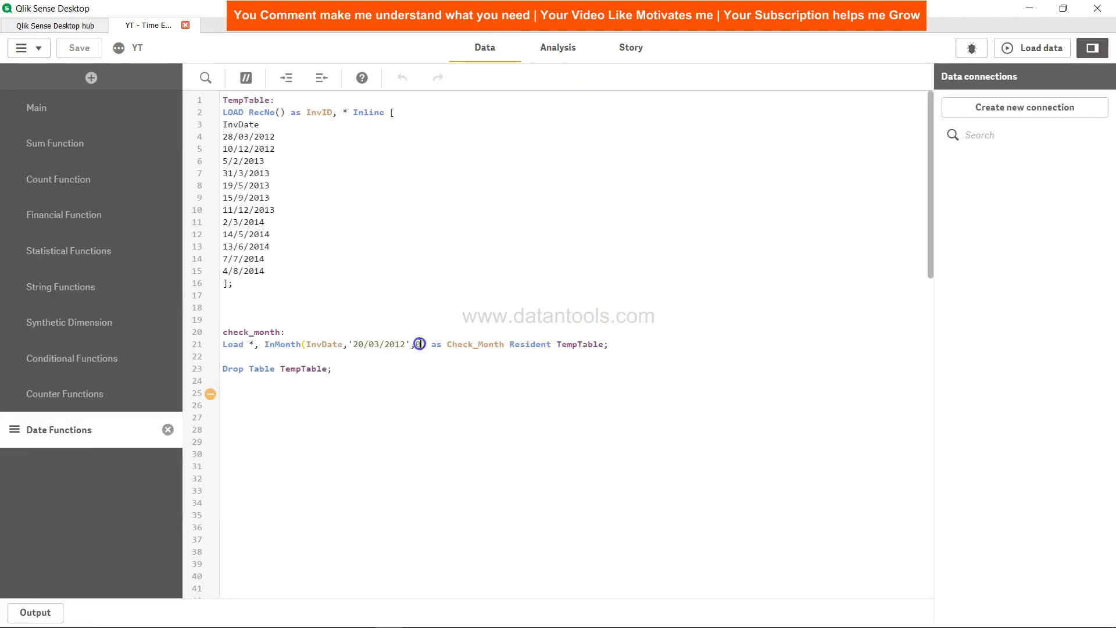
text(9)
click(82, 48)
click(1040, 49)
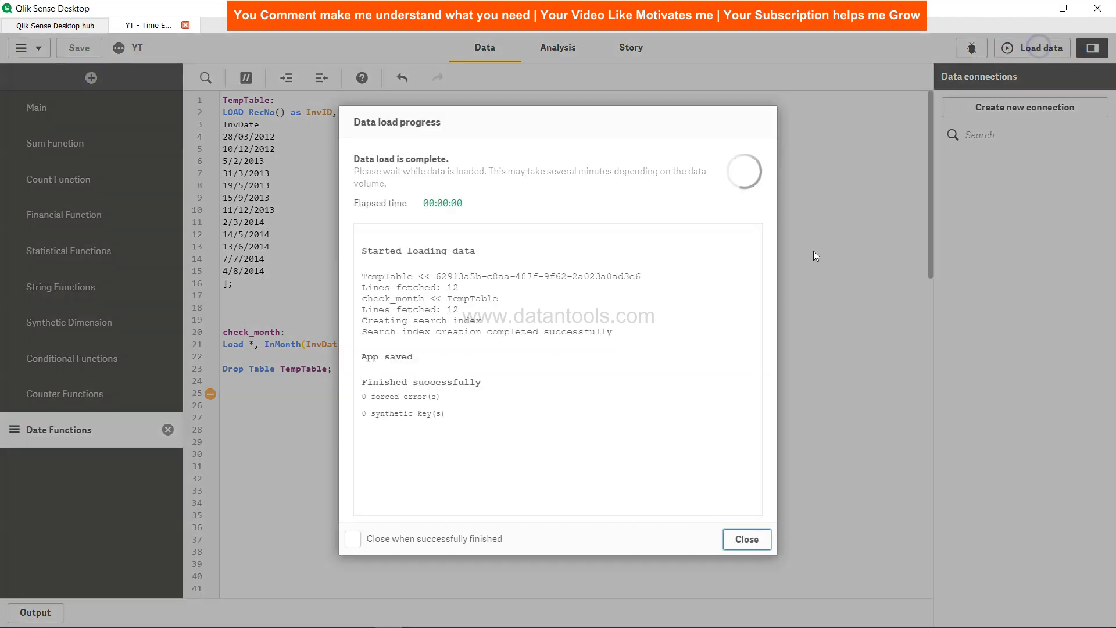
click(750, 540)
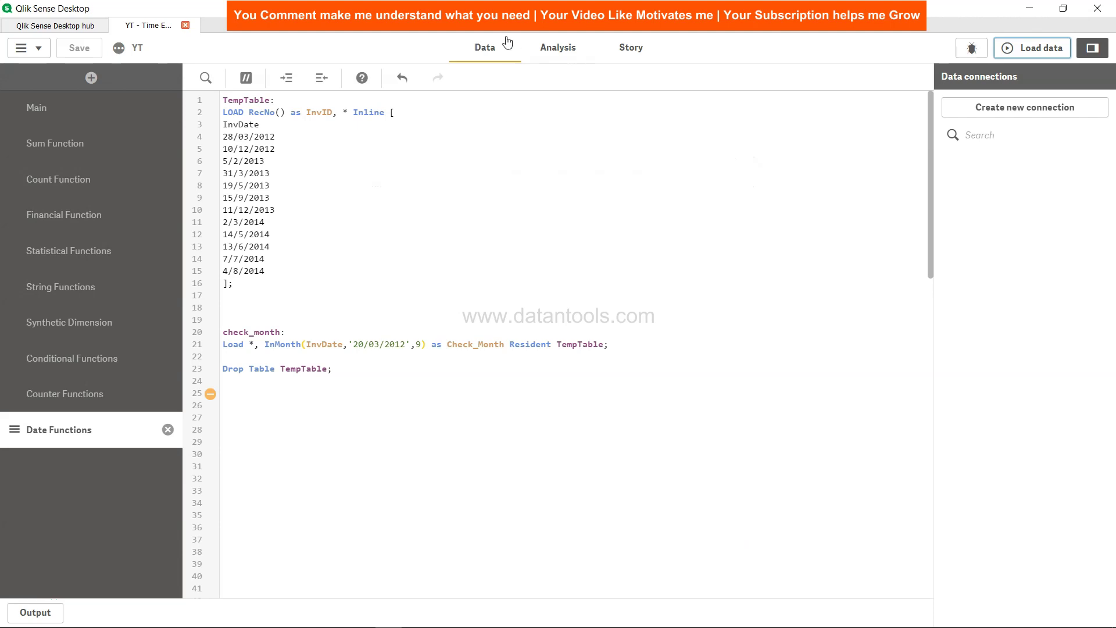
click(563, 51)
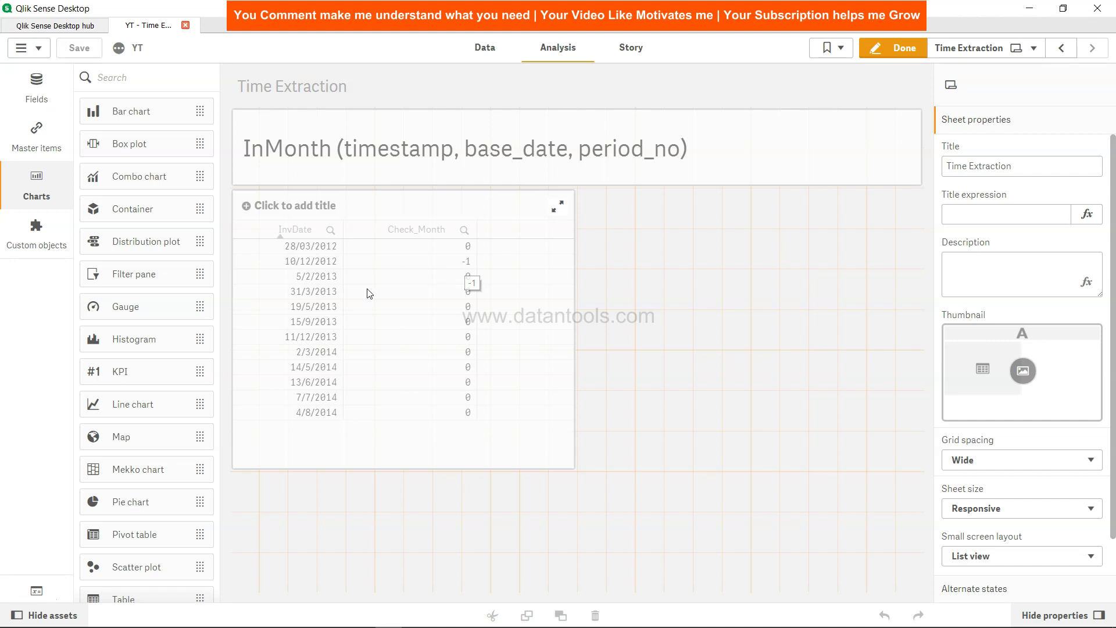
Edit the InMonth period argument on line 21 to -9, leaving it unsaved.
click(495, 57)
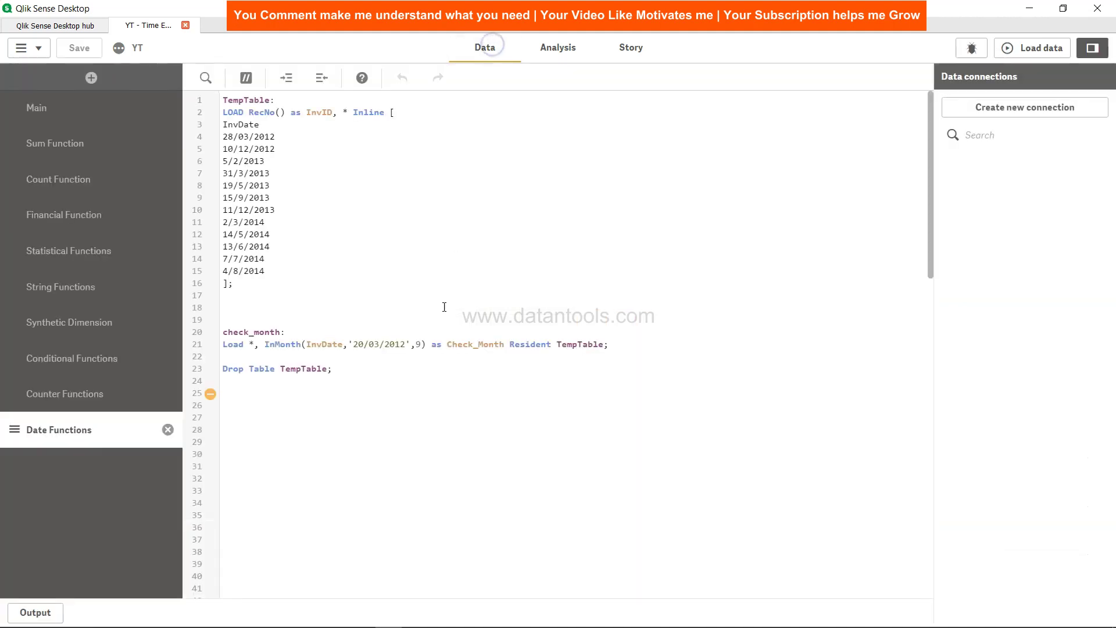
click(420, 344)
click(420, 344)
double_click(419, 344)
text(-)
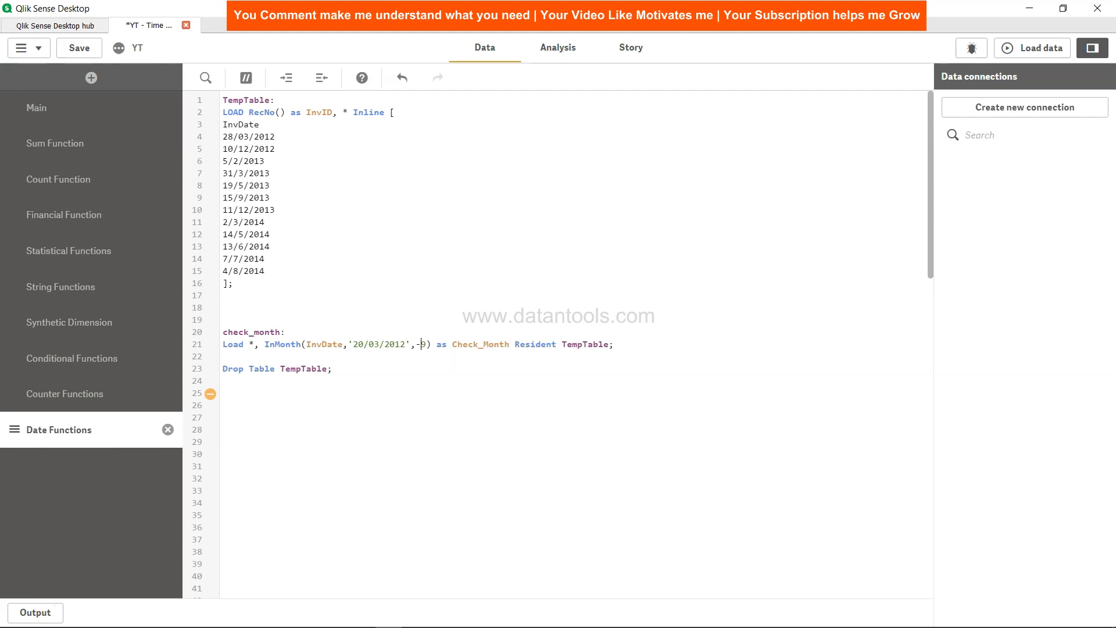
click(567, 50)
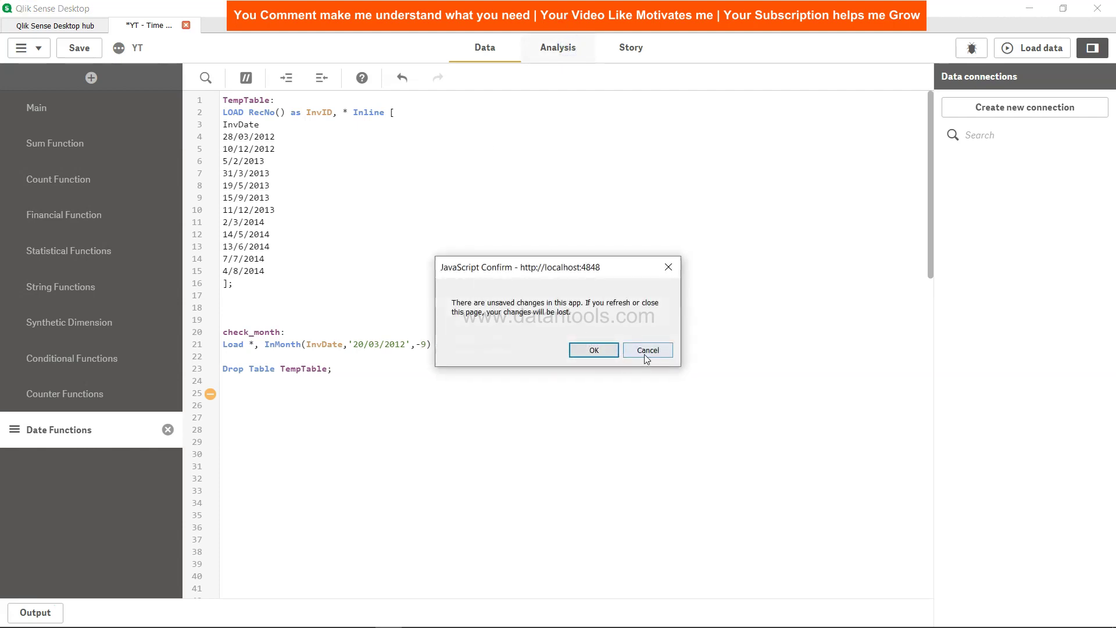
Confirm leaving the script editor with unsaved changes to return to the Time Extraction sheet.
click(595, 350)
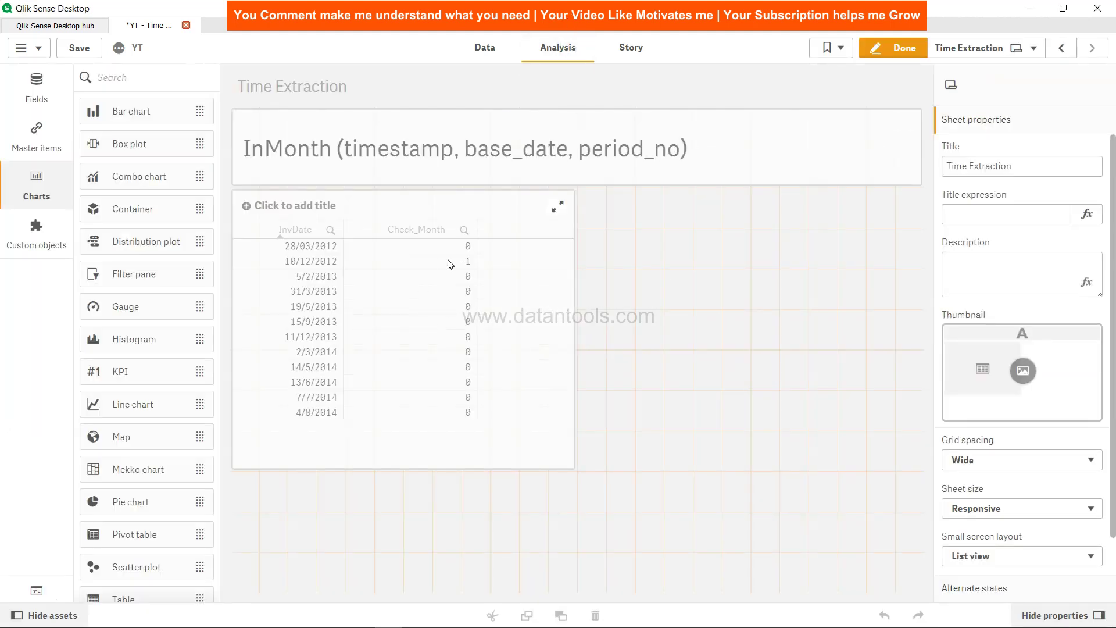